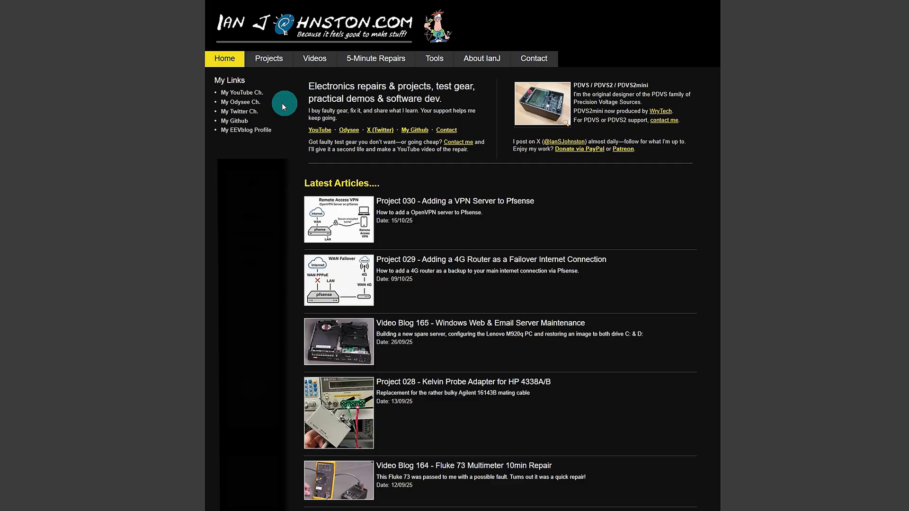
# - On the Tools page, try Parallel Resistors, Voltage Divider, Resistor Code and RLC Impedance, ending on RC Filter
pyautogui.click(436, 63)
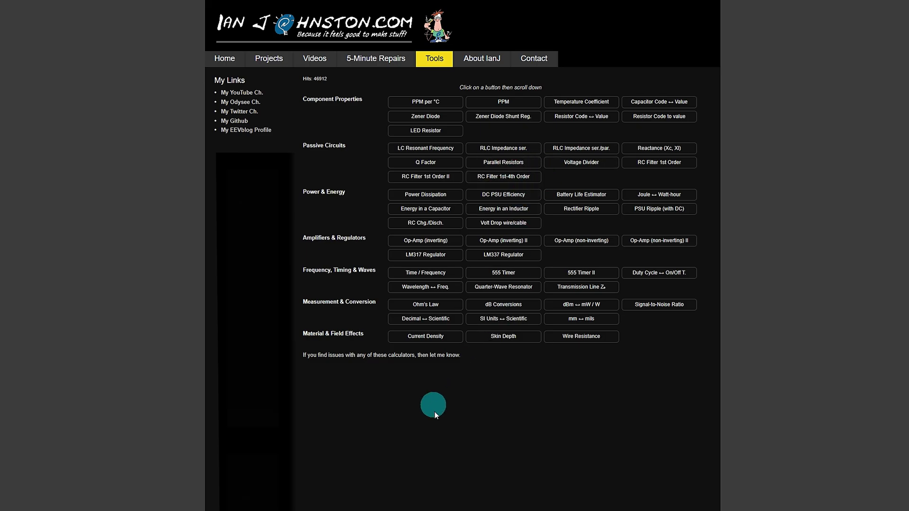
pyautogui.click(505, 163)
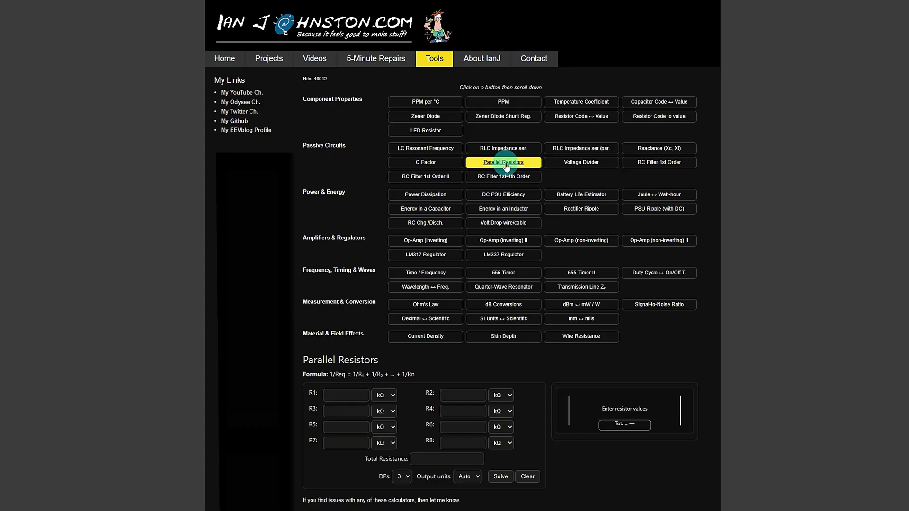
pyautogui.click(580, 165)
pyautogui.click(658, 126)
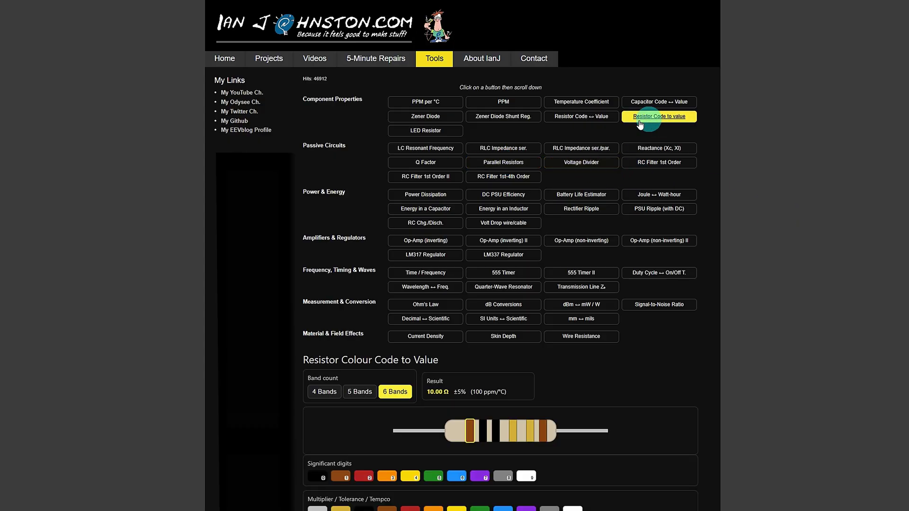
pyautogui.click(578, 122)
pyautogui.click(583, 150)
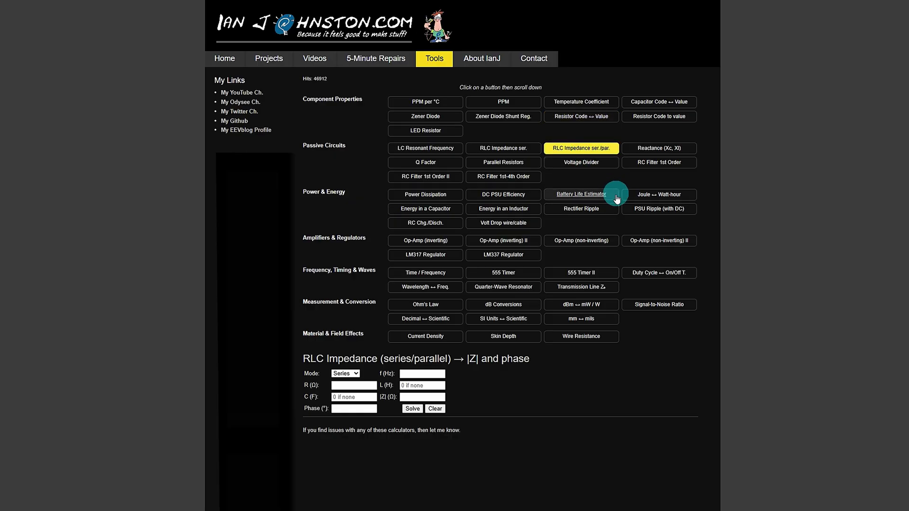
pyautogui.click(521, 177)
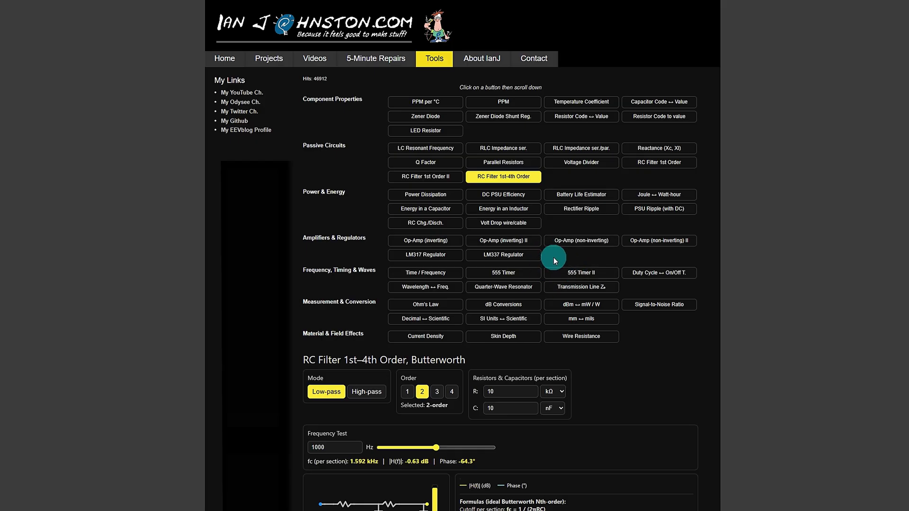
# - Set the RC filter to 4th order with R raised from 10 to 100 kΩ, cutoff 159.2 Hz
pyautogui.scroll(-3, 555, 261)
pyautogui.scroll(1, 554, 263)
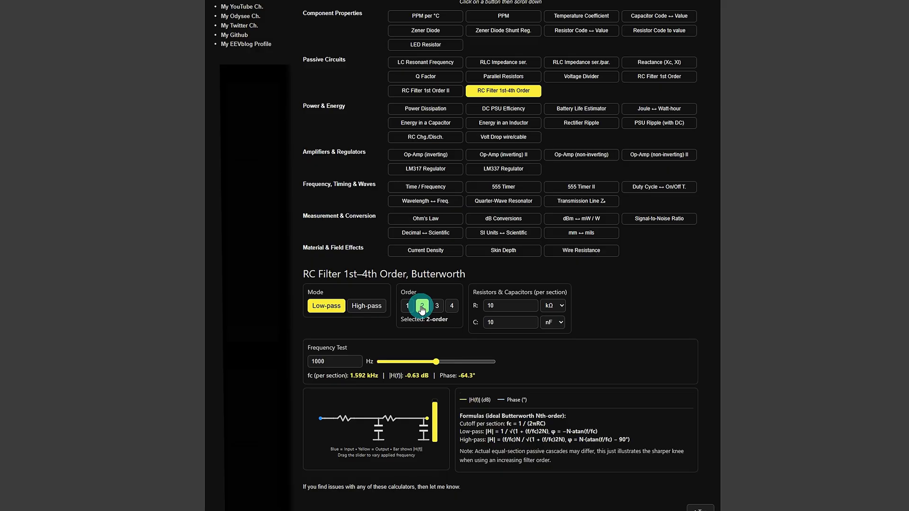
pyautogui.click(452, 306)
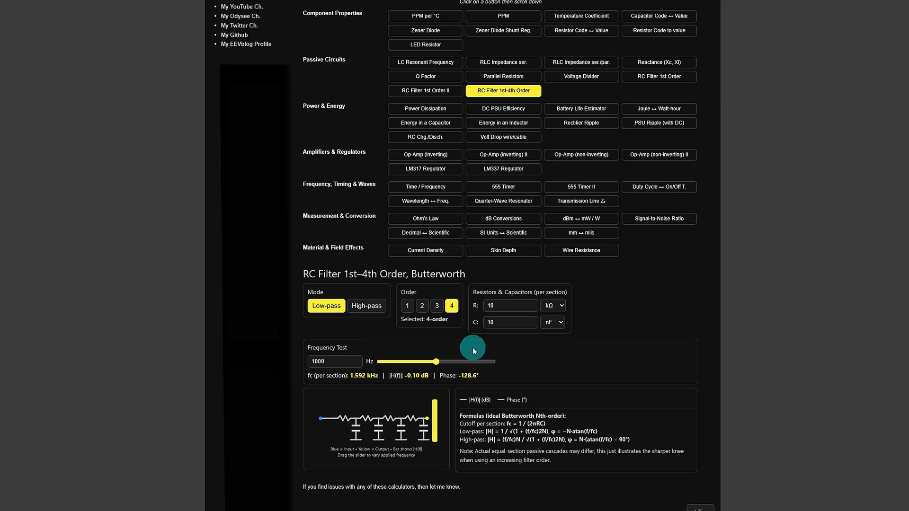
pyautogui.click(495, 306)
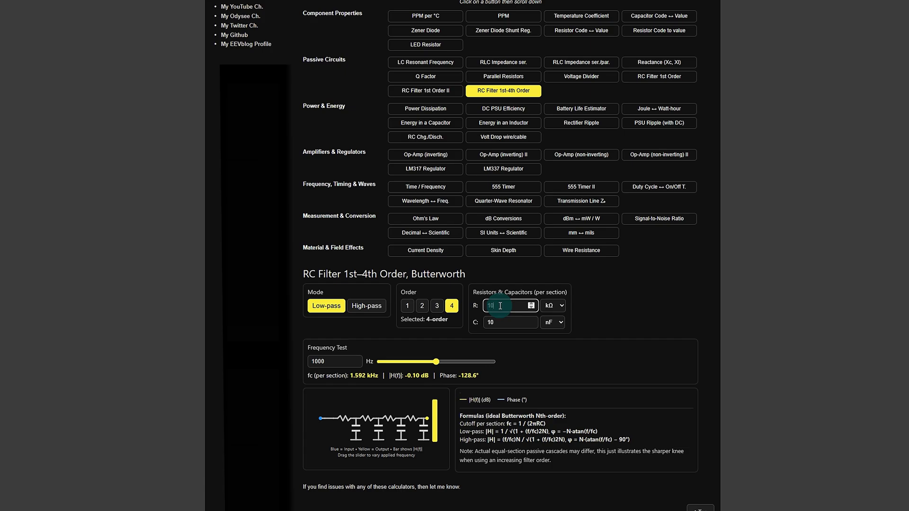
pyautogui.click(501, 322)
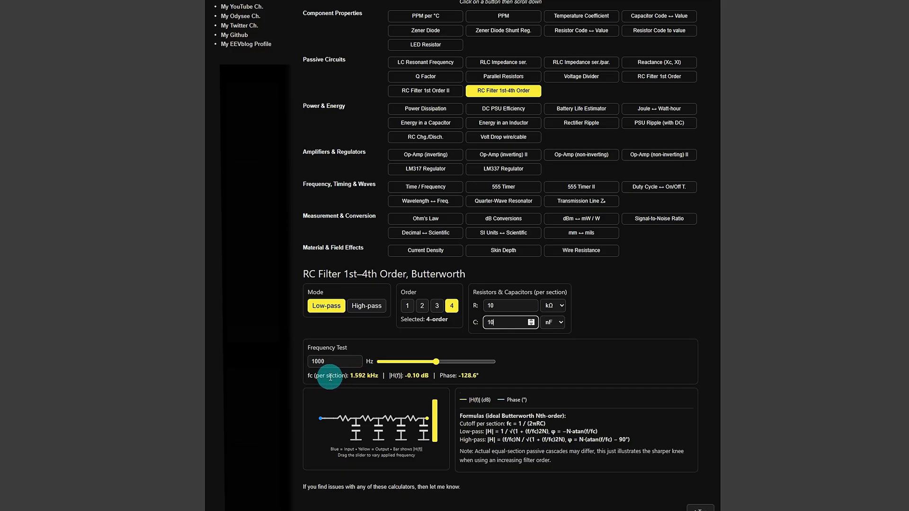
pyautogui.click(504, 307)
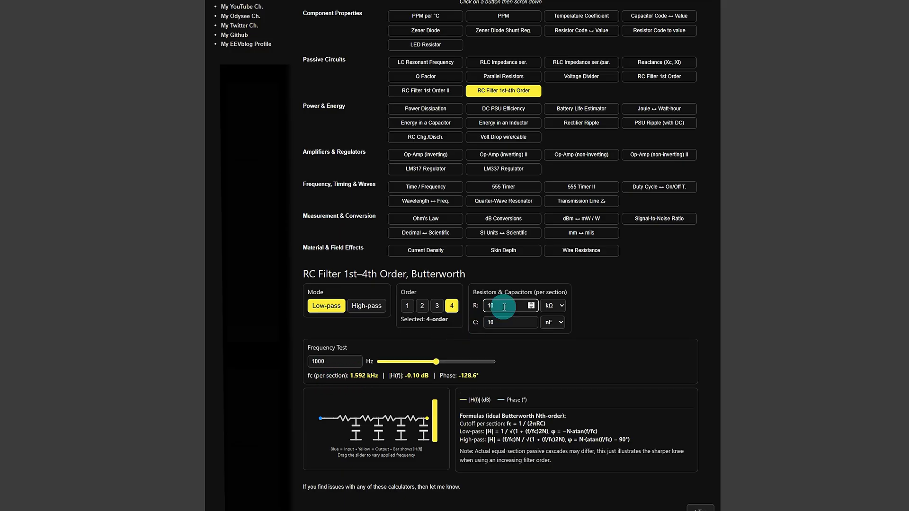
pyautogui.write('0')
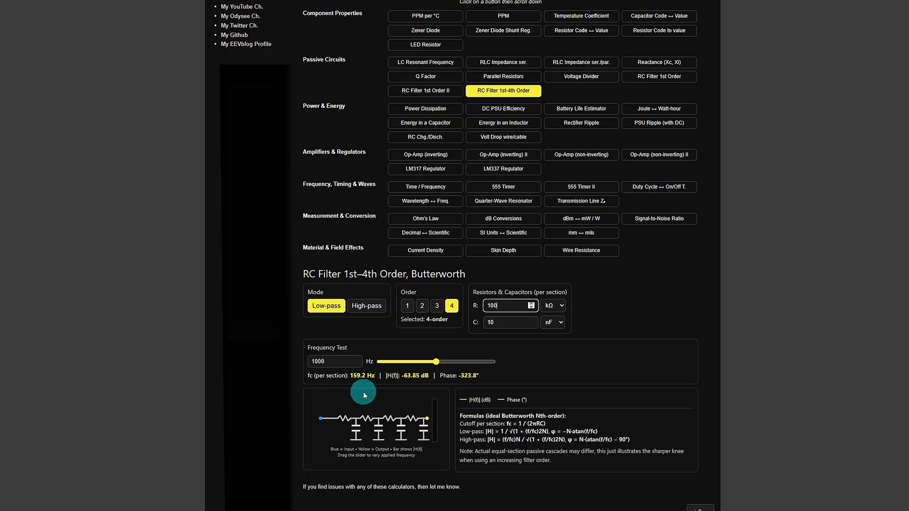
pyautogui.click(360, 384)
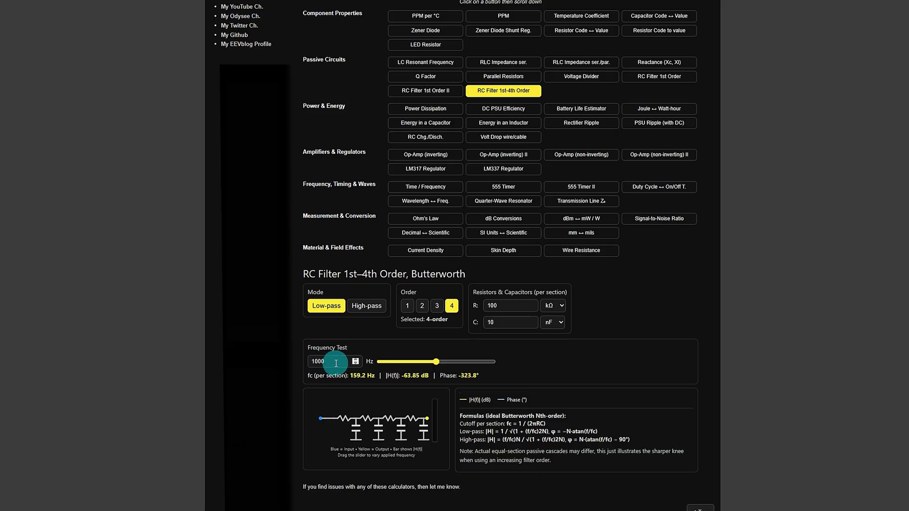
# - Sweep the Frequency Test slider and switch the filter to 1st order, testing 97 Hz at −1.37 dB
pyautogui.moveTo(438, 362); pyautogui.dragTo(385, 361)
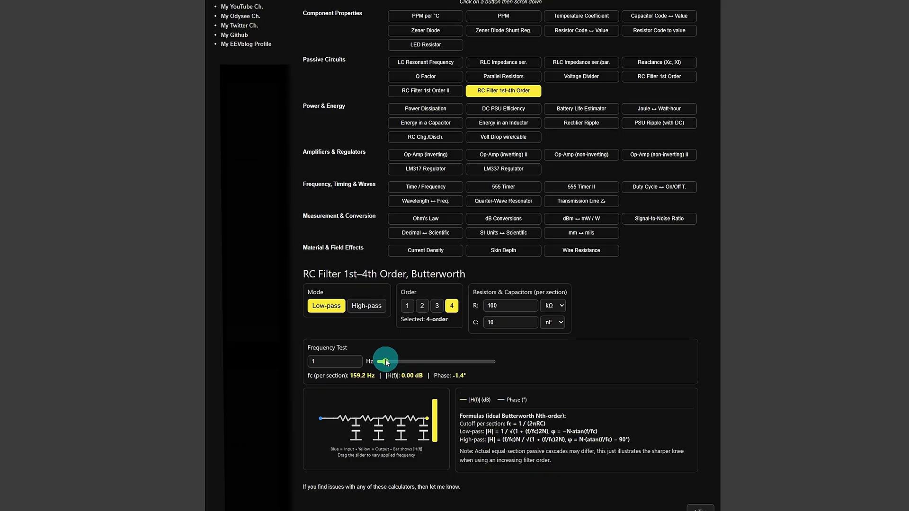
pyautogui.moveTo(386, 361); pyautogui.dragTo(423, 366)
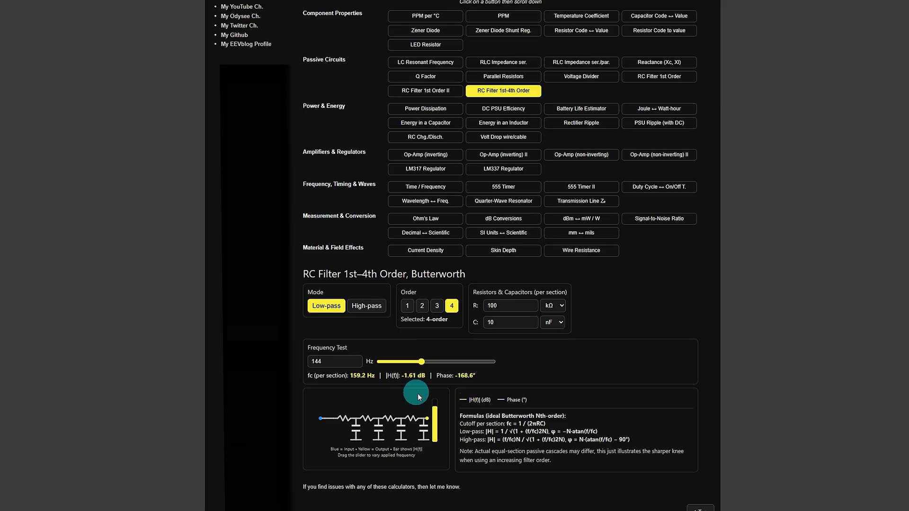
pyautogui.moveTo(421, 360)
pyautogui.mouseDown()
pyautogui.moveTo(458, 363)
pyautogui.moveTo(401, 362)
pyautogui.moveTo(457, 364)
pyautogui.moveTo(406, 366)
pyautogui.moveTo(418, 362)
pyautogui.mouseUp()
pyautogui.click(407, 305)
# - Bring up the 555 Timer II astable calculator and look over its layout
pyautogui.scroll(1, 489, 249)
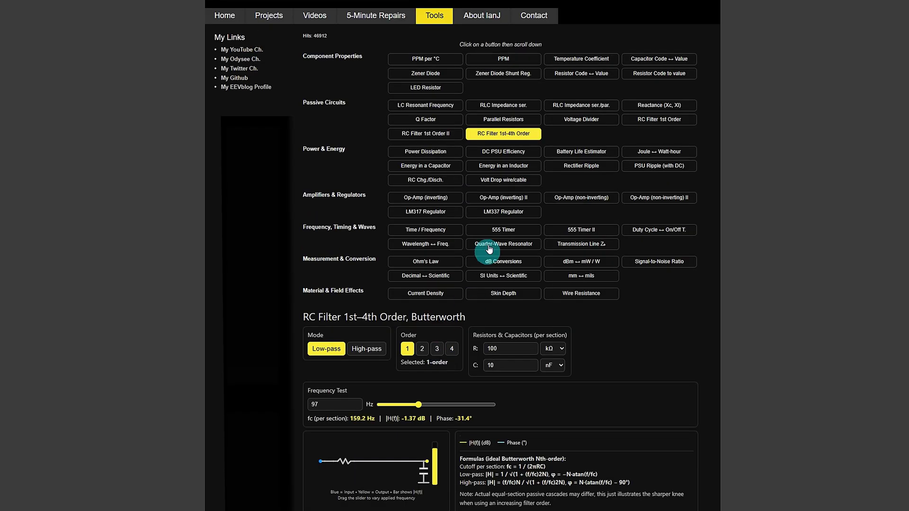
pyautogui.click(581, 231)
pyautogui.scroll(-3, 562, 331)
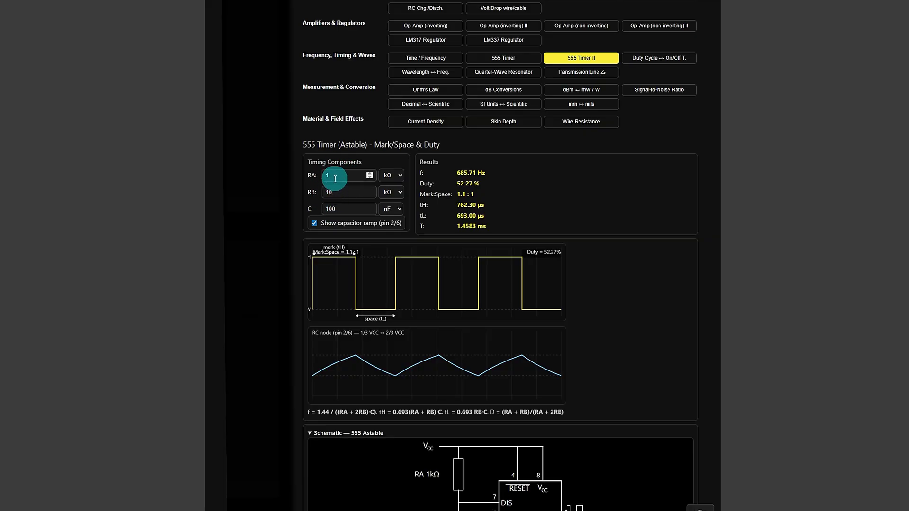
pyautogui.scroll(-2, 335, 178)
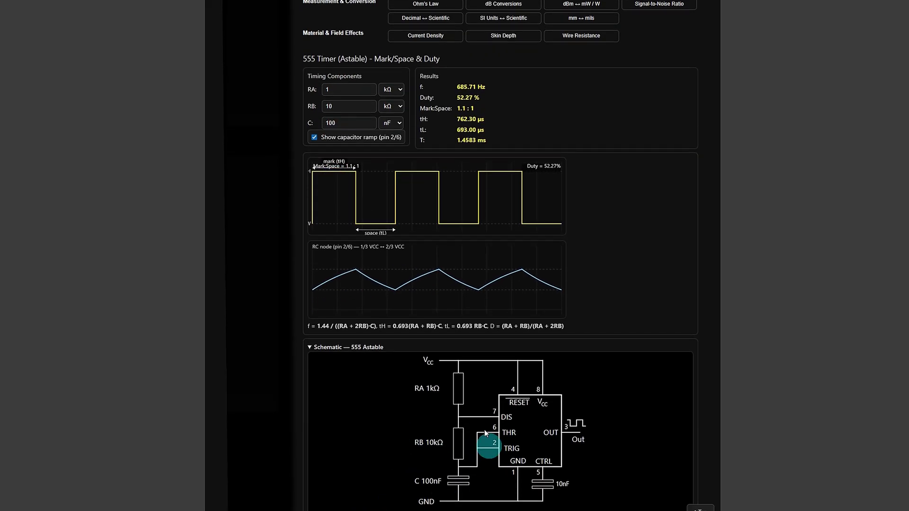
pyautogui.scroll(2, 469, 416)
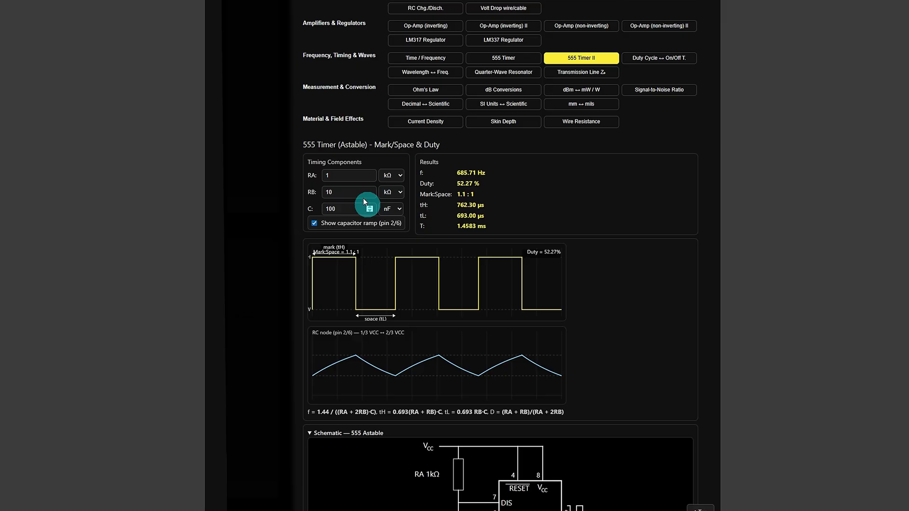
# - Step RA up to 11 kΩ then back to 8 kΩ, giving 514.29 Hz at 64.15% duty
pyautogui.click(369, 174)
pyautogui.click(370, 175)
pyautogui.click(369, 175)
pyautogui.click(369, 174)
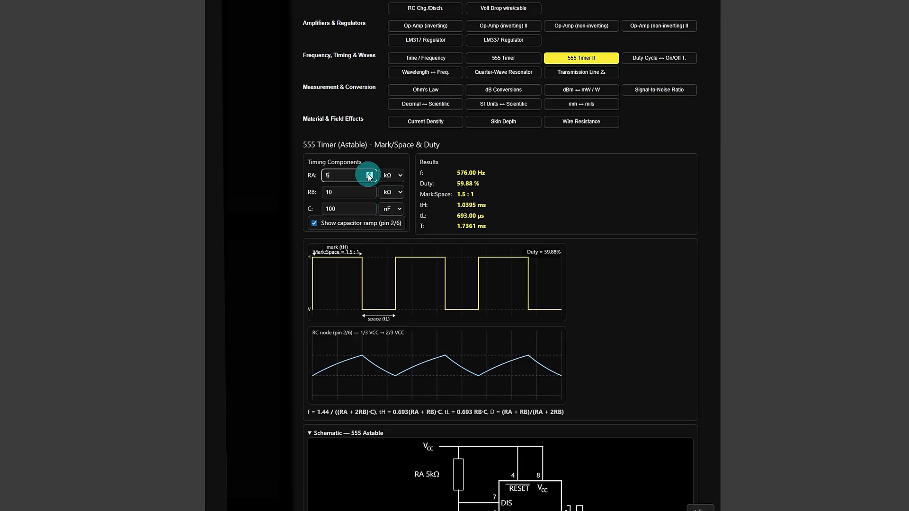
pyautogui.click(369, 174)
pyautogui.click(369, 174)
pyautogui.click(369, 174)
pyautogui.click(369, 174)
pyautogui.click(369, 175)
pyautogui.click(369, 174)
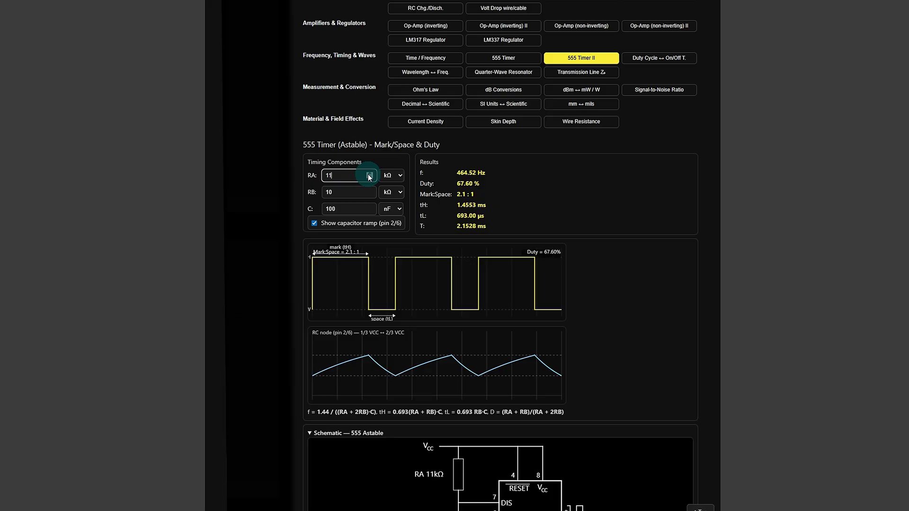
pyautogui.click(371, 178)
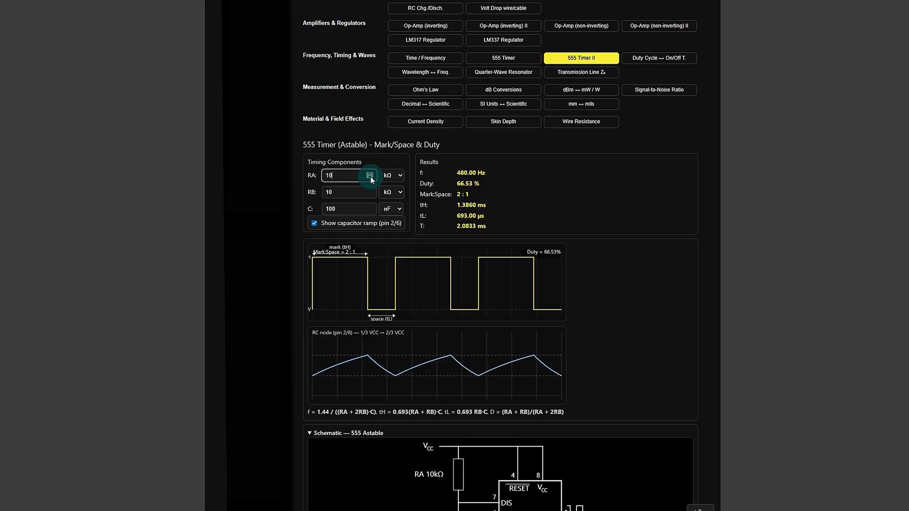
pyautogui.click(371, 178)
pyautogui.click(371, 178)
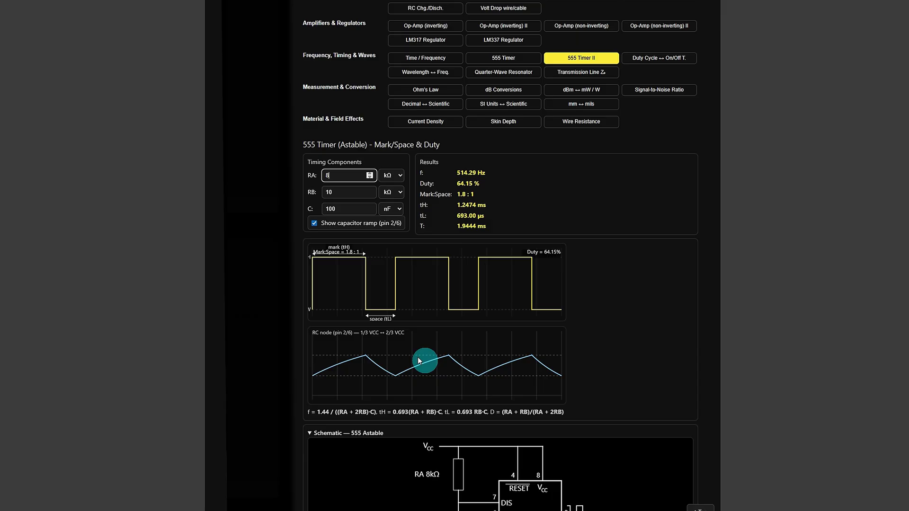
pyautogui.scroll(-2, 421, 364)
pyautogui.scroll(-1, 421, 365)
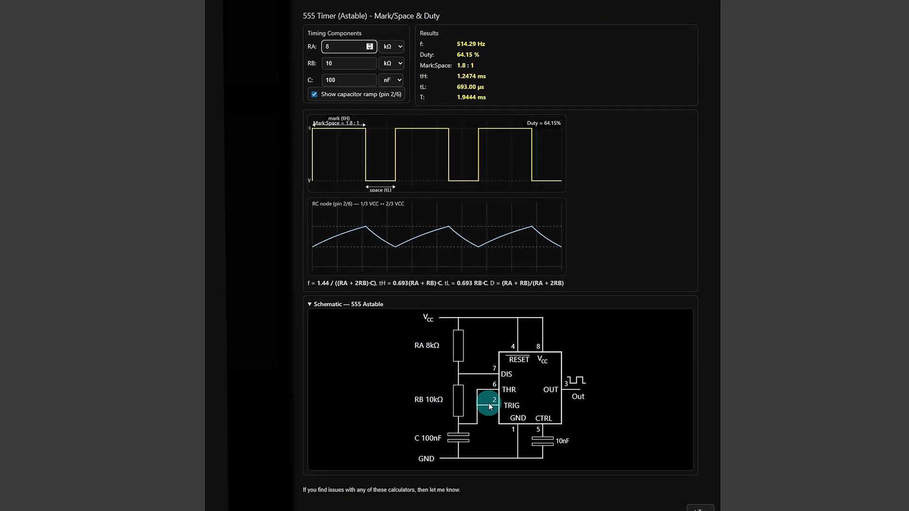
# - Open the LED Series Resistor calculator, focus the Vs field, then reload the page with F5
pyautogui.scroll(6, 489, 402)
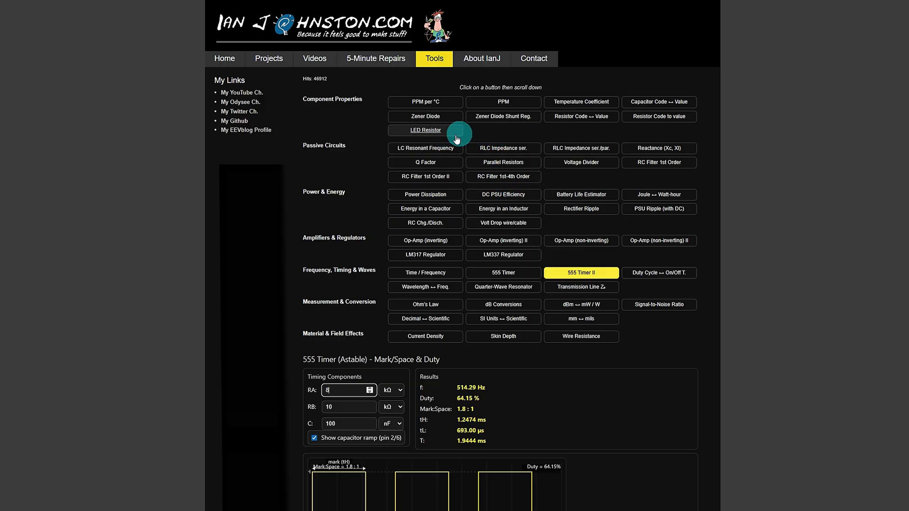
pyautogui.click(423, 132)
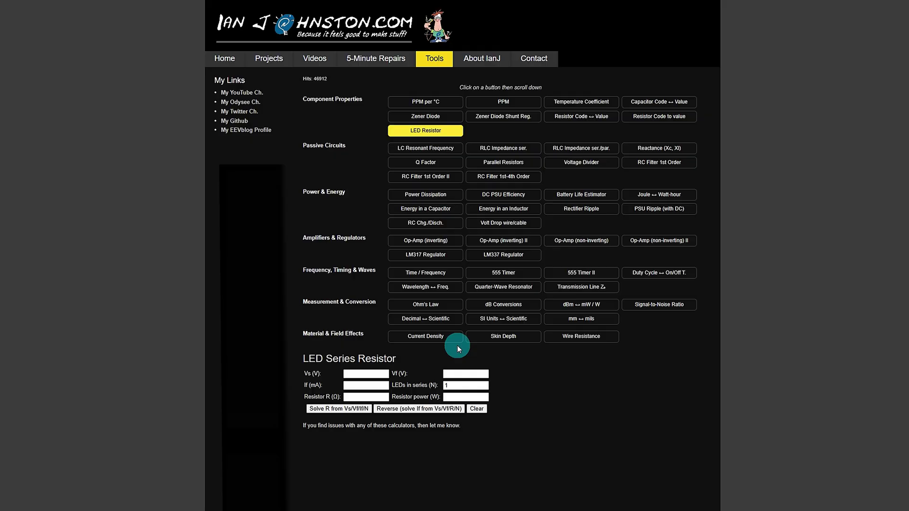
pyautogui.click(360, 374)
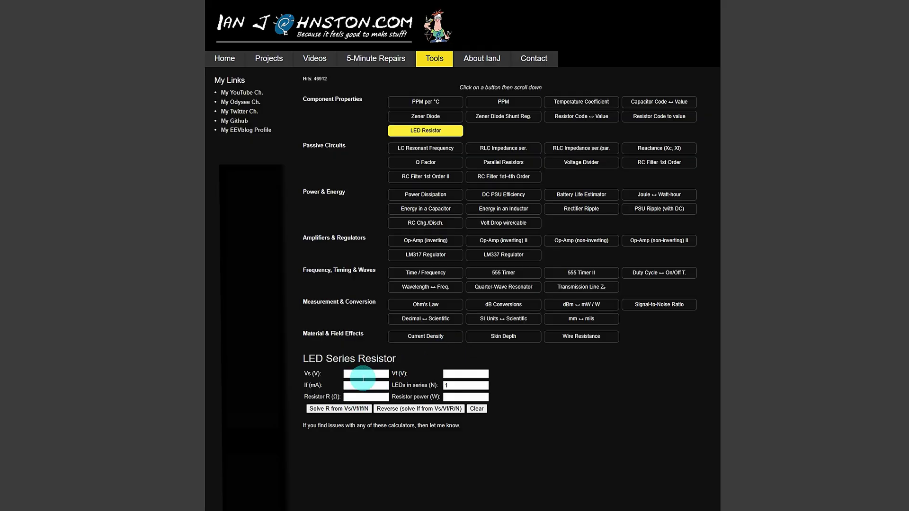
pyautogui.click(363, 379)
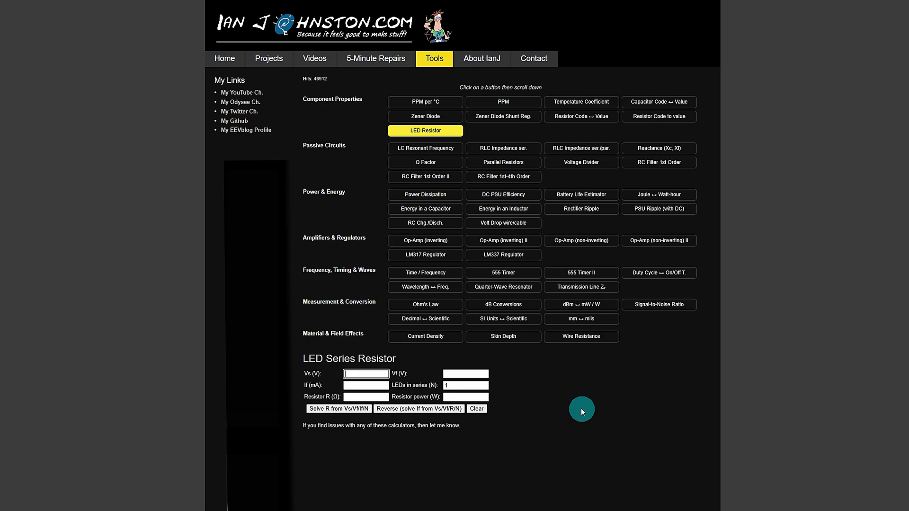
pyautogui.press('F5')
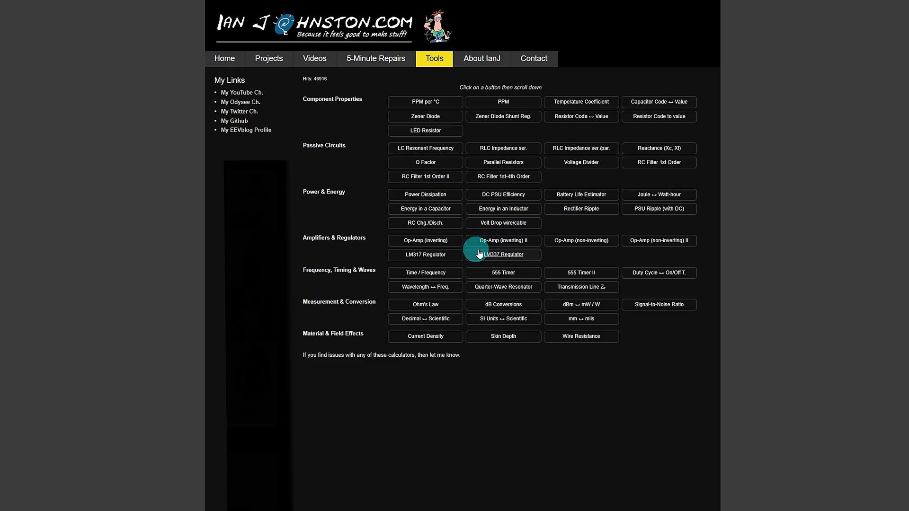
# - Open the Op-Amp (inverting) II calculator and spin Rin down to 2, then up to 7 kΩ
pyautogui.click(510, 245)
pyautogui.scroll(-3, 424, 218)
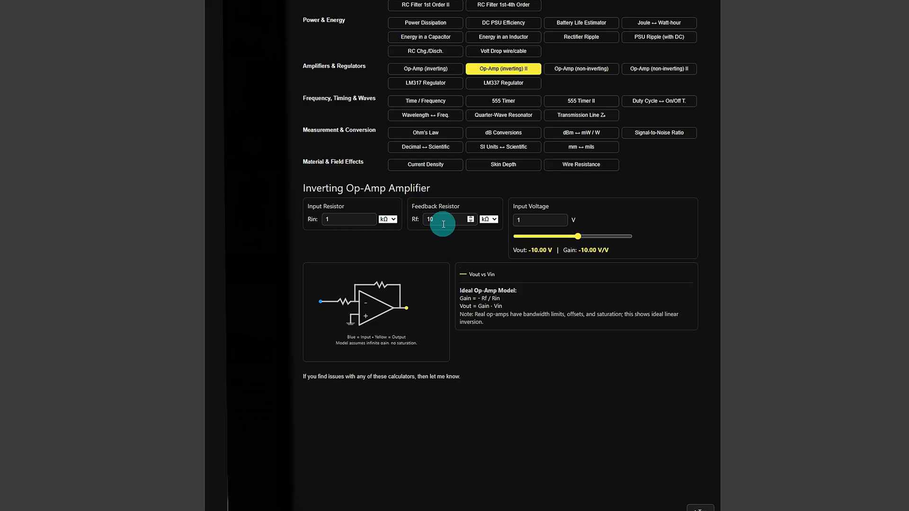
pyautogui.click(328, 220)
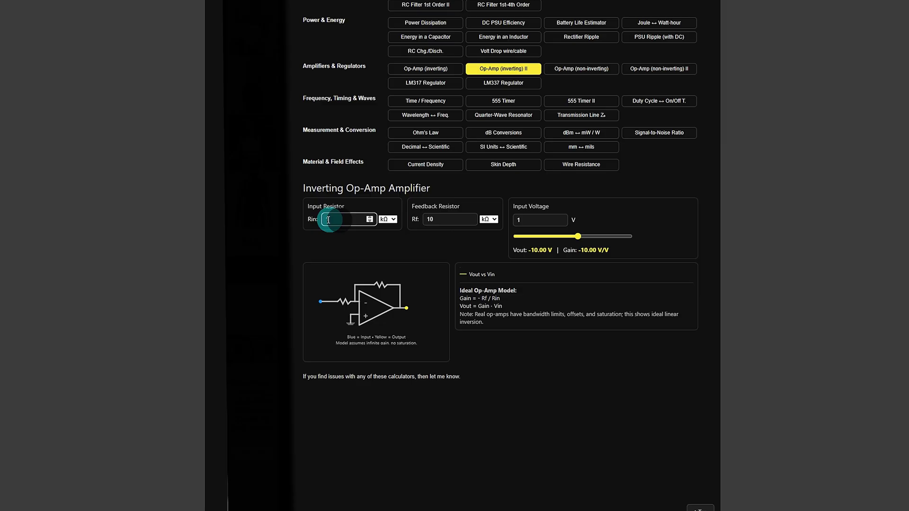
pyautogui.click(371, 217)
pyautogui.click(371, 217)
pyautogui.click(371, 221)
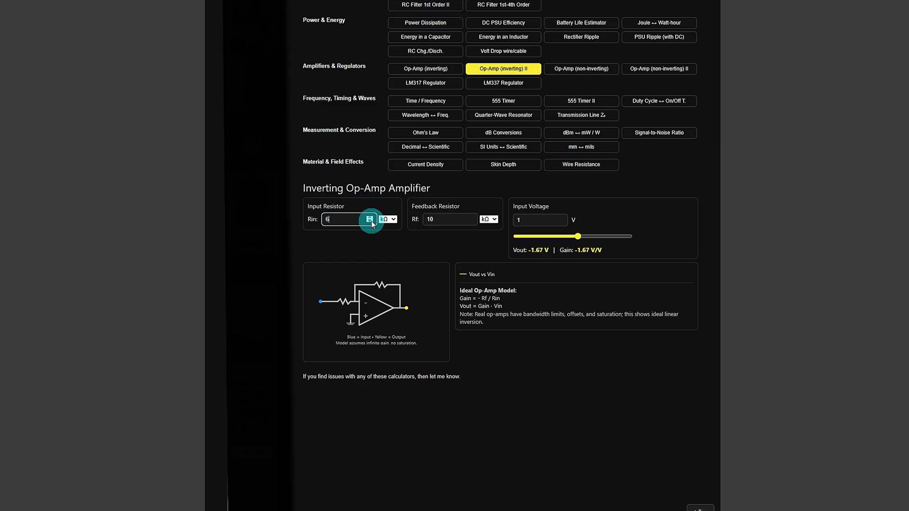
pyautogui.click(371, 222)
pyautogui.click(371, 222)
pyautogui.click(371, 217)
pyautogui.click(371, 217)
pyautogui.click(371, 218)
# - Switch Rin's unit to Ω and back to kΩ, keeping the gain at −1.43 V/V
pyautogui.click(394, 220)
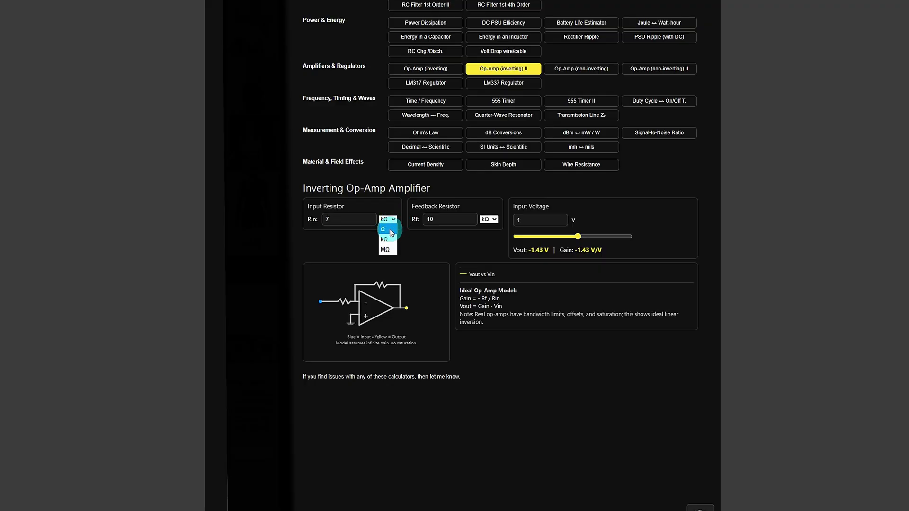
pyautogui.click(391, 230)
pyautogui.click(393, 219)
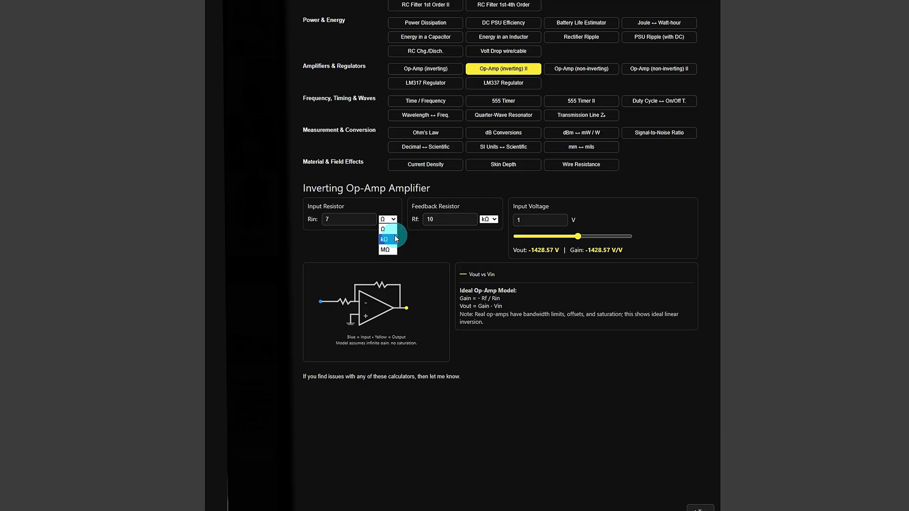
pyautogui.click(392, 239)
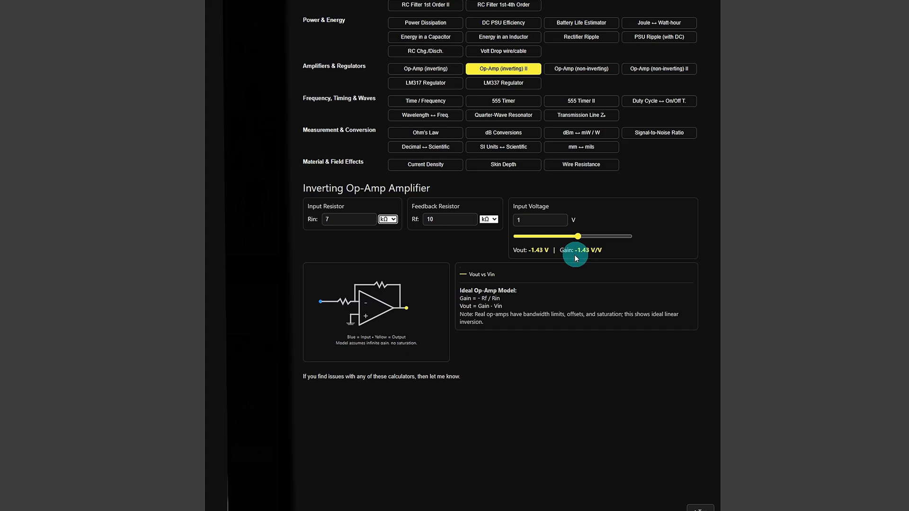
pyautogui.click(544, 221)
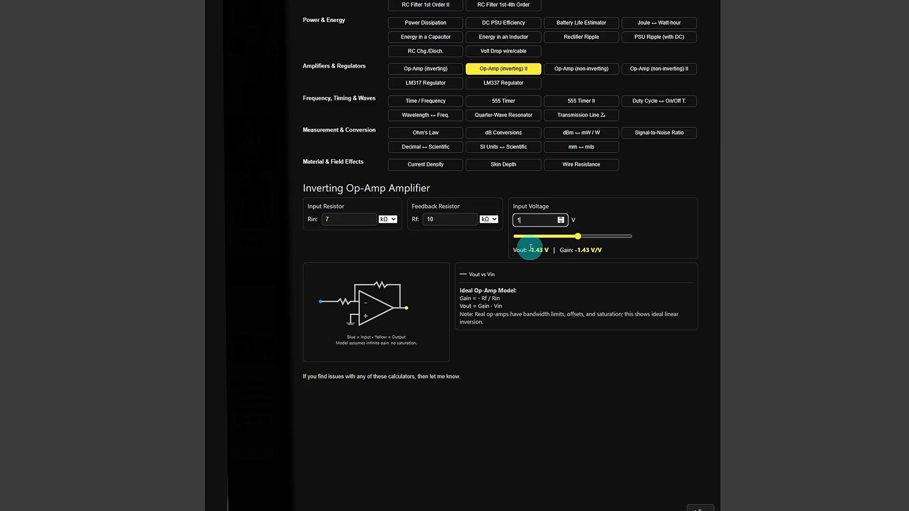
# - Change Rf to 12 kΩ while sweeping the input voltage from 0.7 V to 7.5 V, then 3.1 V
pyautogui.click(575, 236)
pyautogui.moveTo(572, 237); pyautogui.dragTo(597, 236)
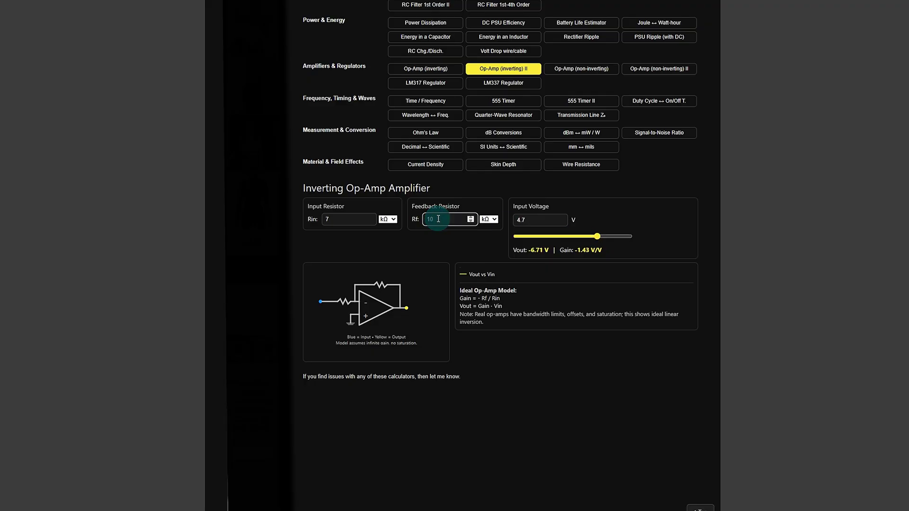
pyautogui.moveTo(427, 219); pyautogui.dragTo(454, 223)
pyautogui.write('12')
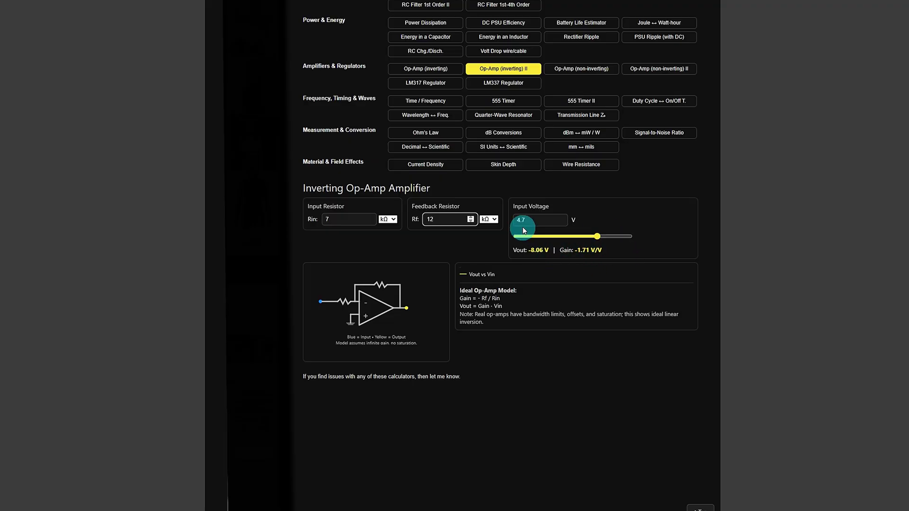
pyautogui.moveTo(598, 237)
pyautogui.mouseDown()
pyautogui.moveTo(568, 235)
pyautogui.moveTo(588, 235)
pyautogui.mouseUp()
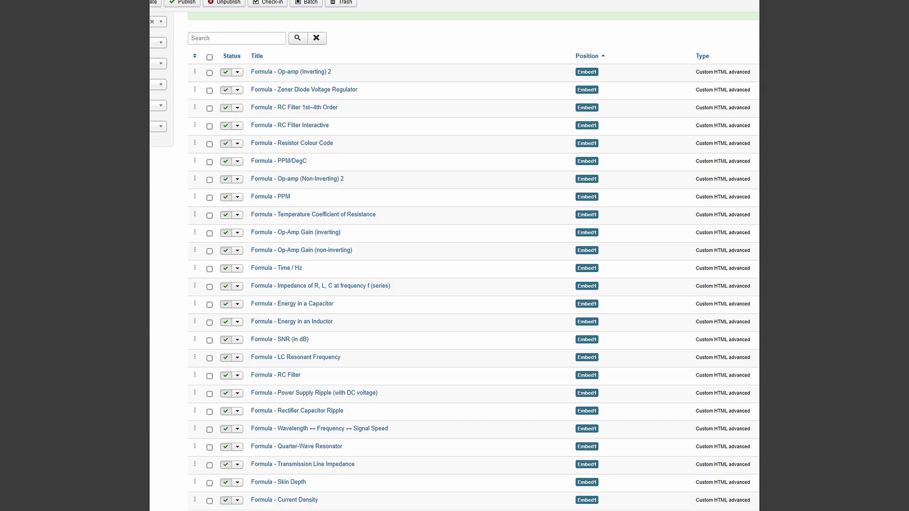